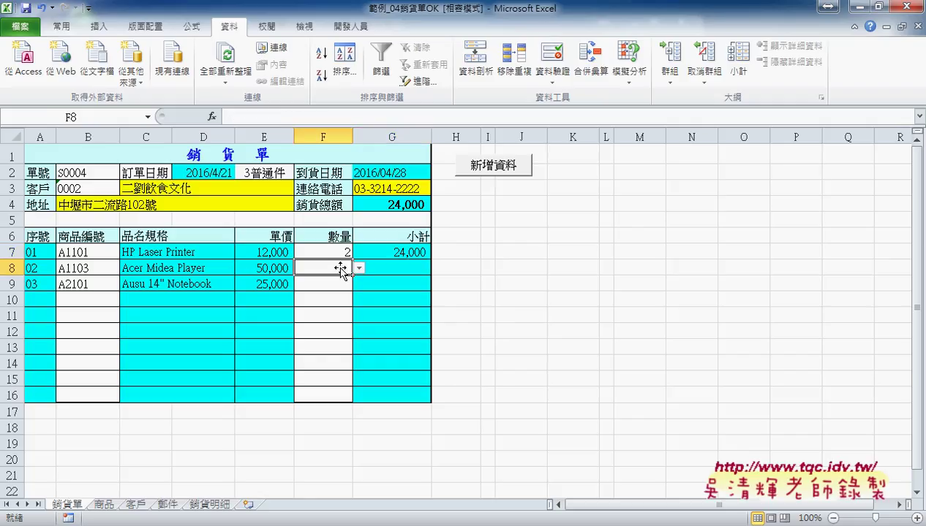
Pick quantity 3 for the Acer Midea Player (F8) and Ausu 14" Notebook (F9), then check G2's WORKDAY formula.
{"action": "left_click", "coordinate": [359, 268]}
{"action": "left_click", "coordinate": [341, 286]}
{"action": "left_click", "coordinate": [341, 287]}
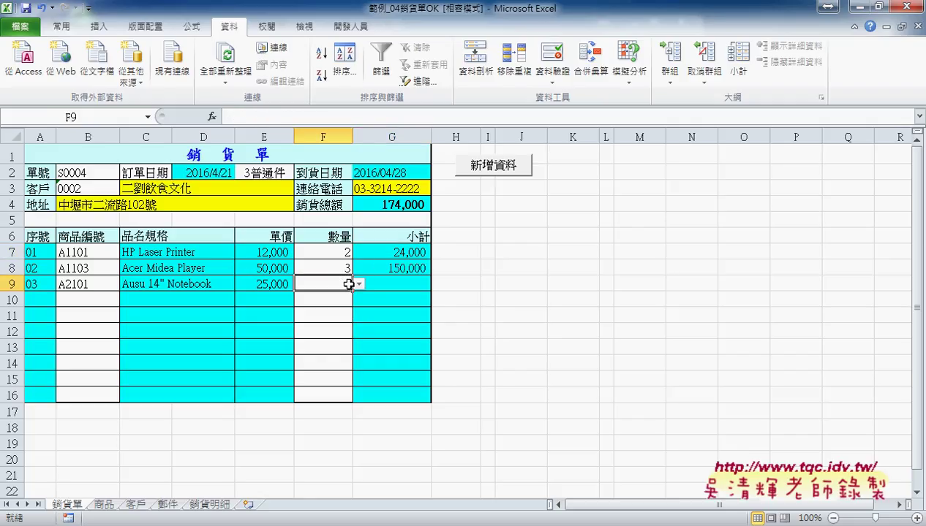
{"action": "left_click", "coordinate": [359, 284]}
{"action": "left_click", "coordinate": [357, 312]}
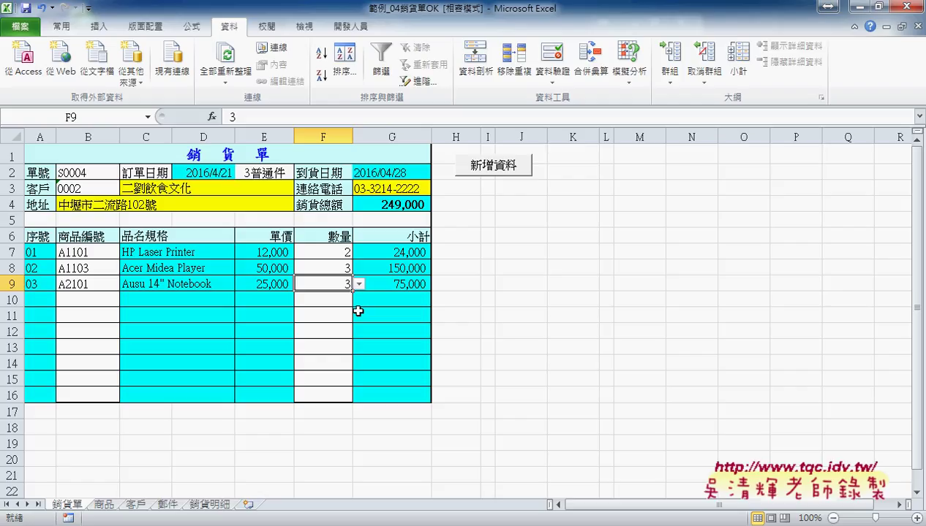
{"action": "left_click", "coordinate": [412, 177]}
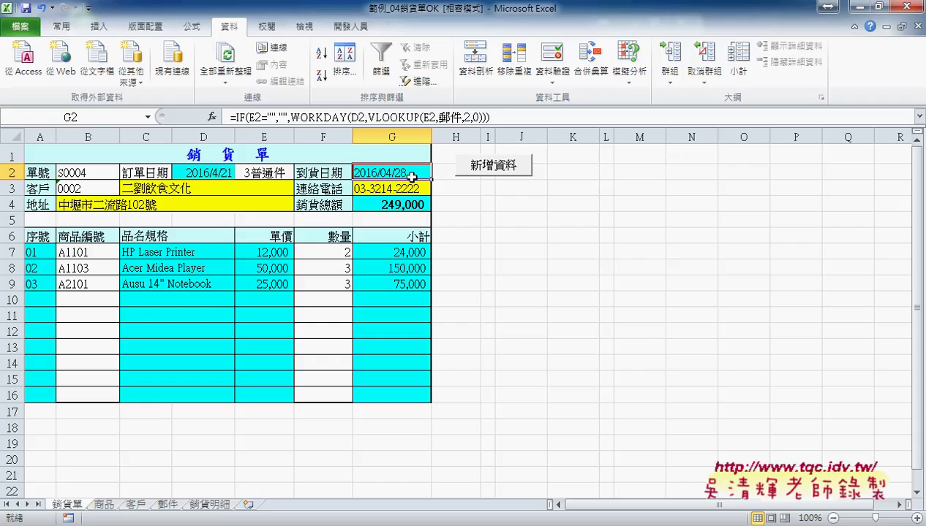
{"action": "left_click", "coordinate": [198, 251]}
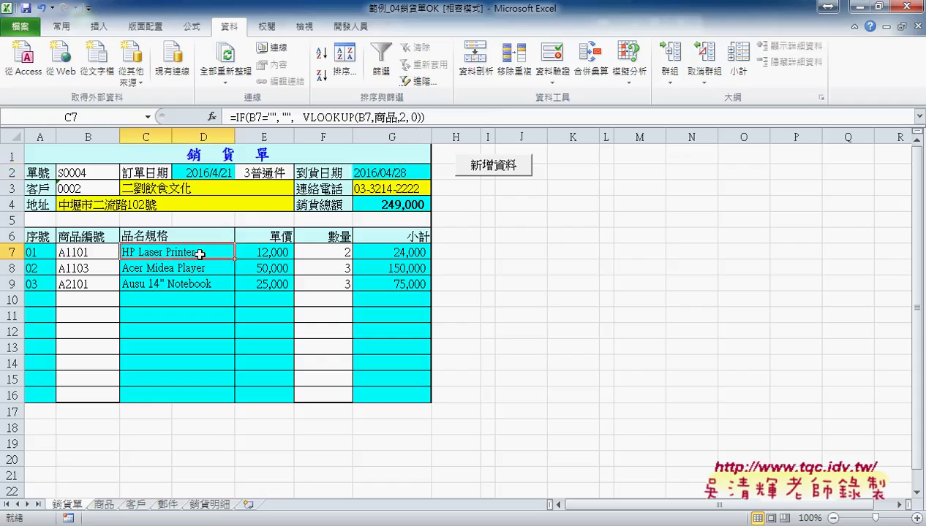
{"action": "left_click", "coordinate": [280, 253]}
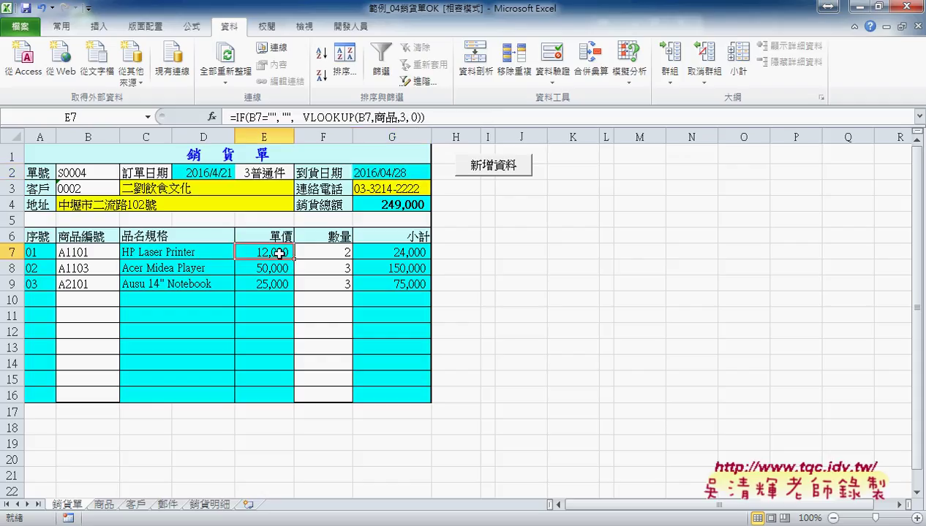
{"action": "type", "text": "1,000"}
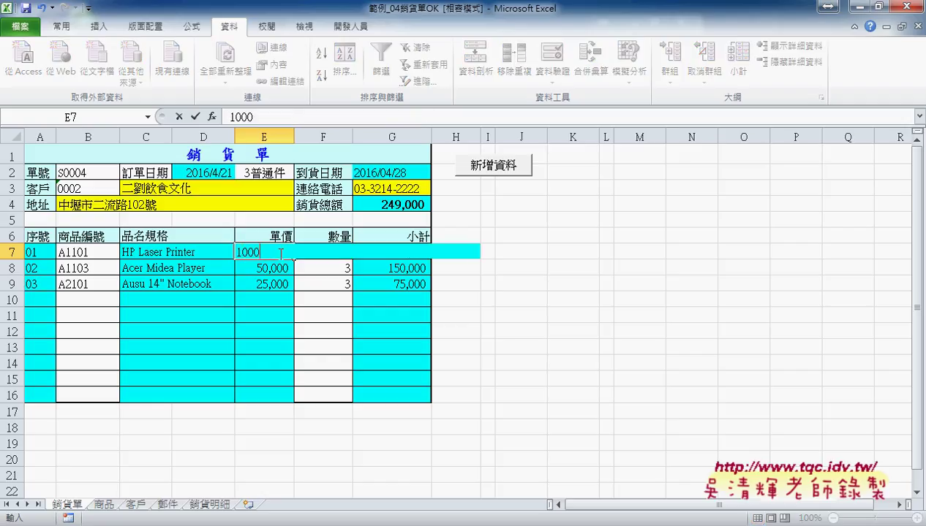
{"action": "key", "text": "Return"}
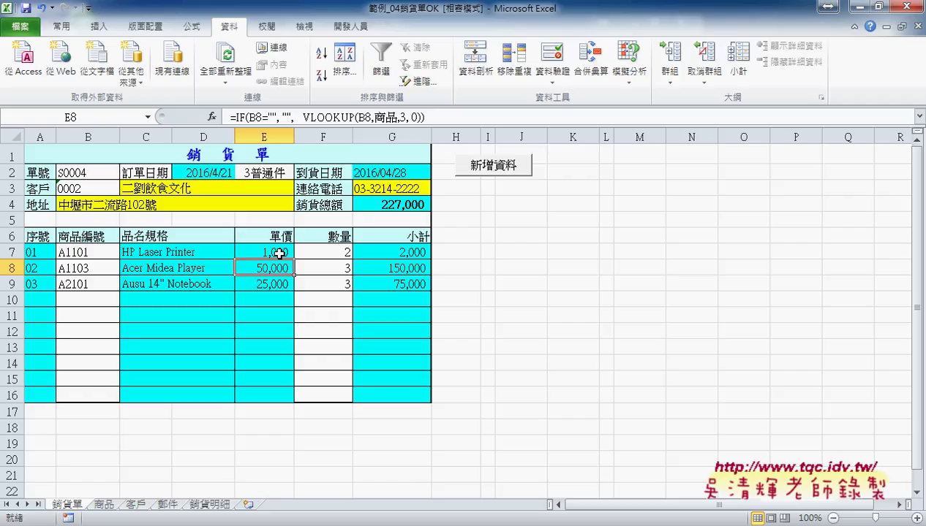
{"action": "key", "text": "ctrl+z"}
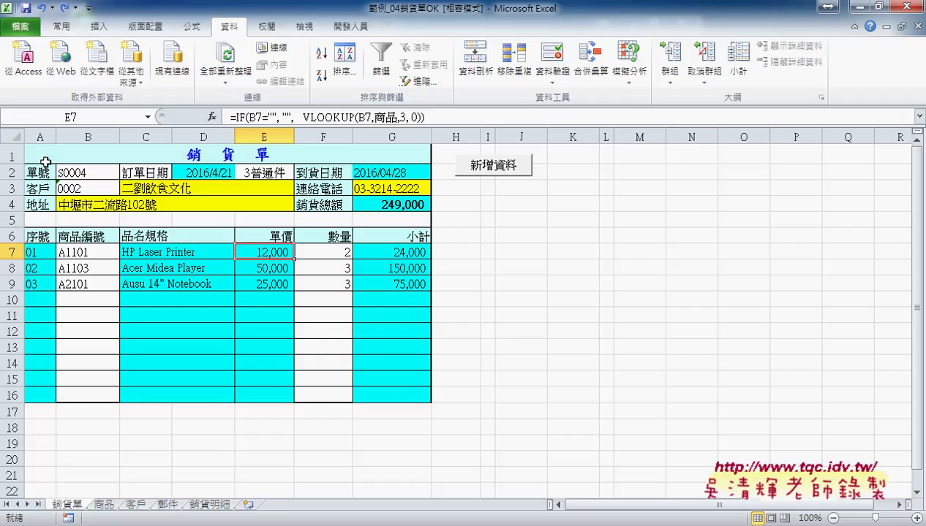
Select the whole sheet and clear 鎖定 (Locked) and 隱藏 (Hidden) in 儲存格格式 > 保護.
{"action": "left_click", "coordinate": [18, 138]}
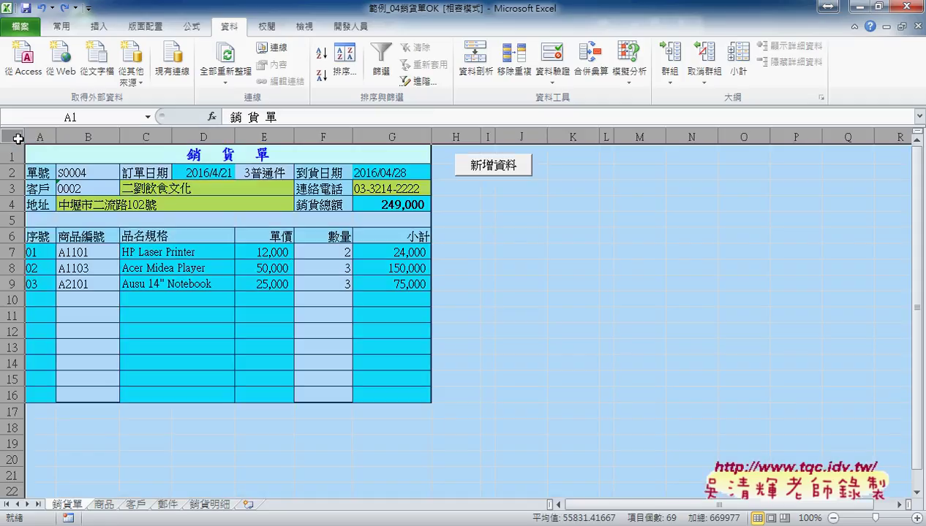
{"action": "right_click", "coordinate": [242, 202]}
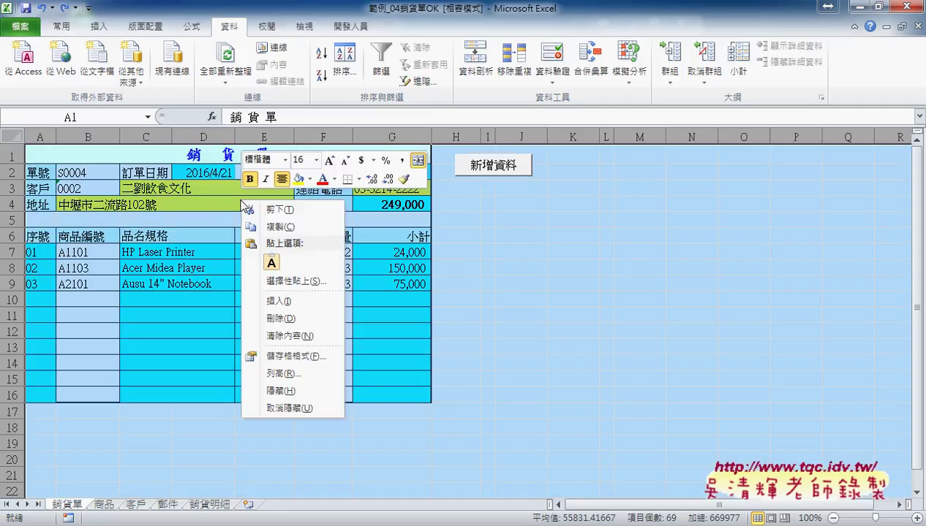
{"action": "left_click", "coordinate": [282, 358]}
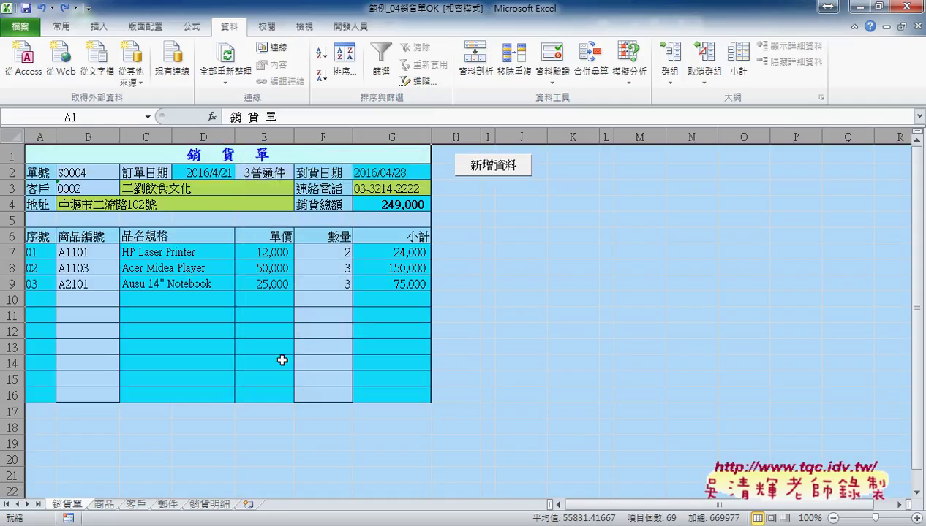
{"action": "left_click", "coordinate": [317, 226]}
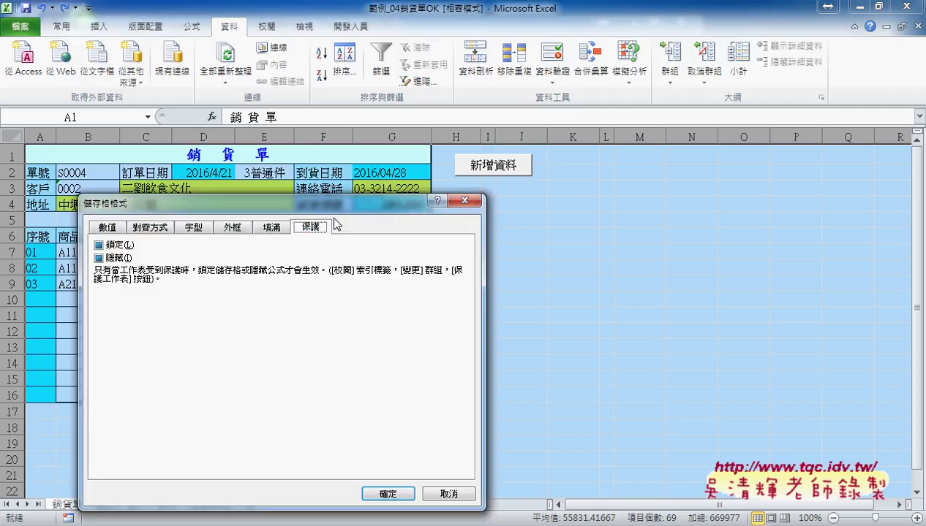
{"action": "left_click_drag", "start_coordinate": [355, 201], "coordinate": [706, 193]}
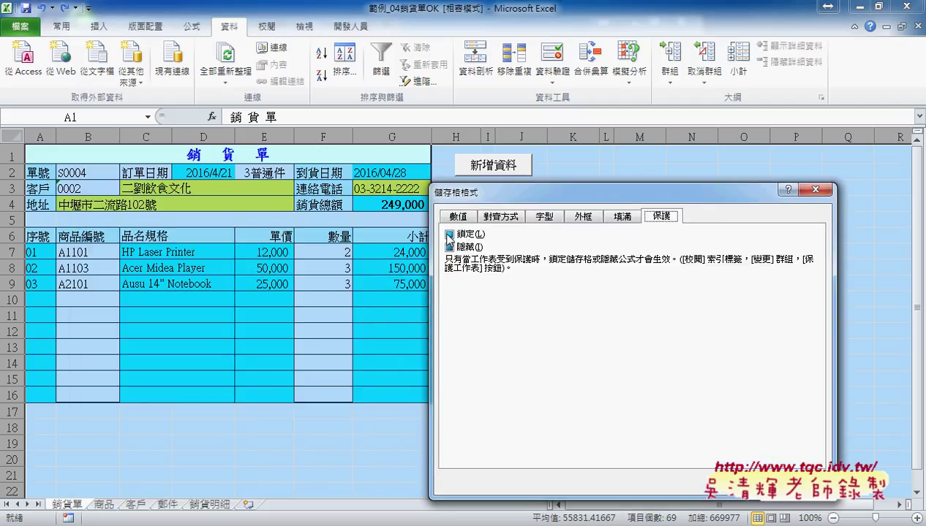
{"action": "left_click", "coordinate": [449, 234]}
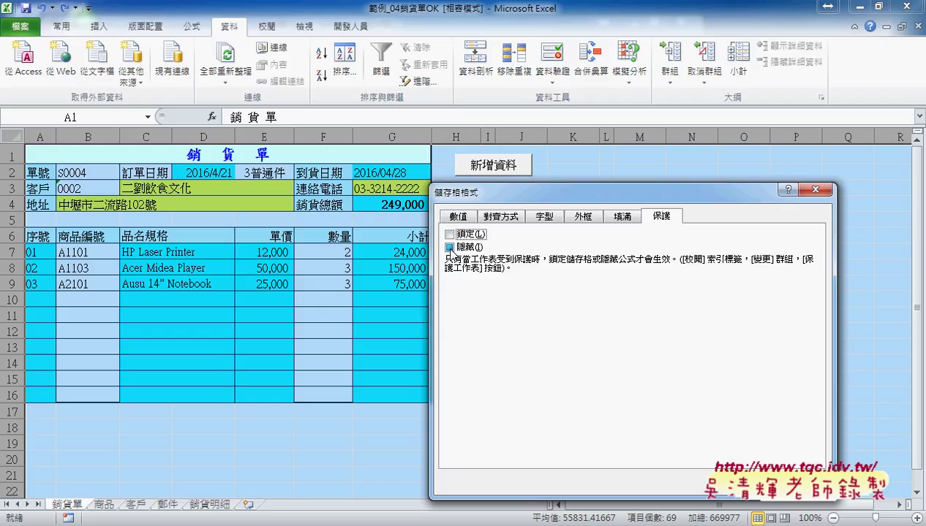
{"action": "left_click", "coordinate": [449, 247]}
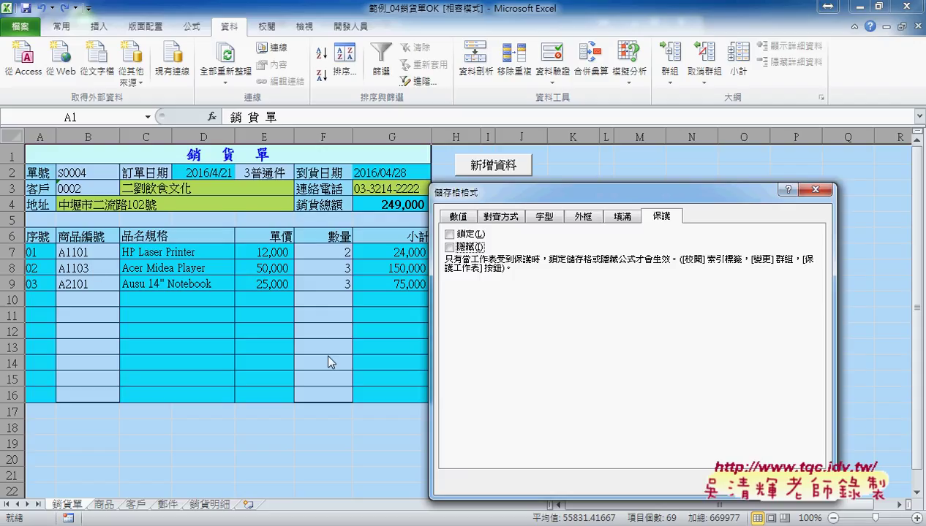
{"action": "left_click", "coordinate": [763, 498]}
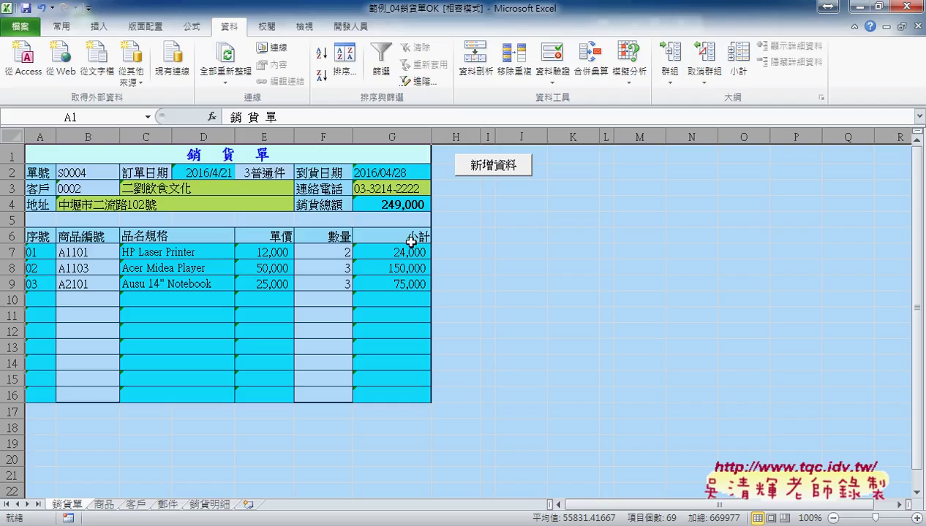
Select formula cells D2, G2, G3, C3, B4 and G4 together.
{"action": "left_click", "coordinate": [150, 237]}
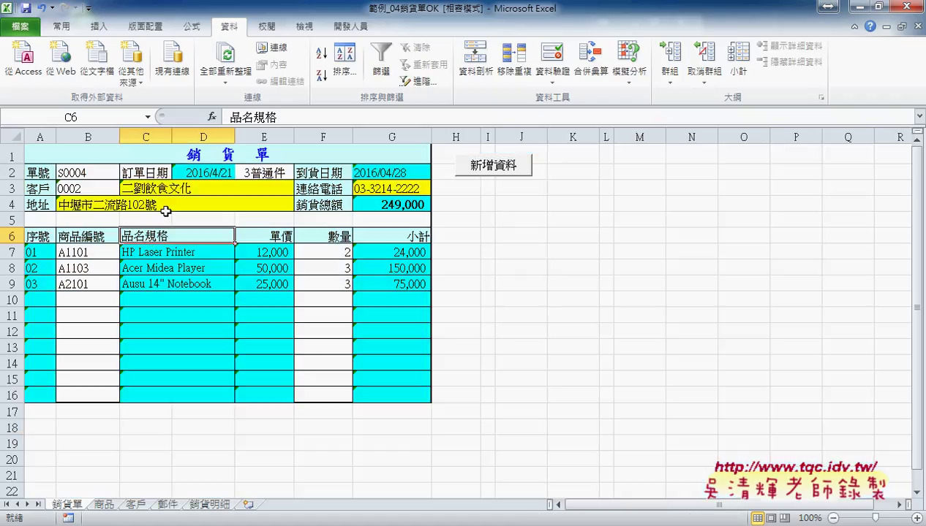
{"action": "left_click", "coordinate": [208, 173]}
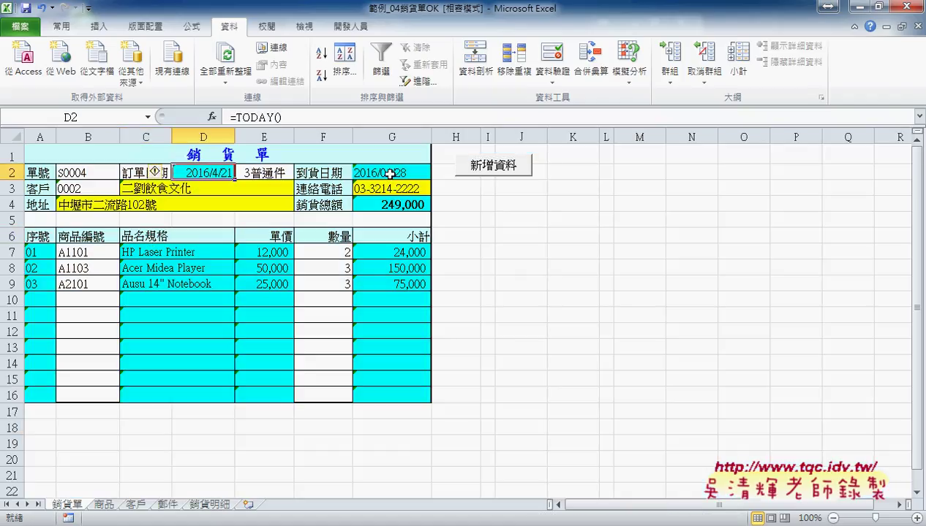
{"action": "left_click", "coordinate": [390, 174], "text": "ctrl"}
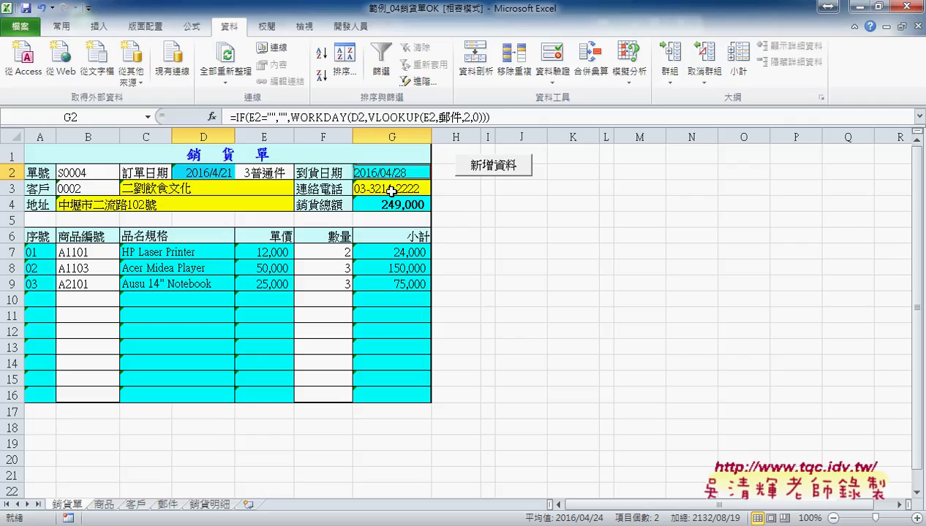
{"action": "left_click", "coordinate": [392, 190], "text": "ctrl"}
{"action": "left_click", "coordinate": [124, 188], "text": "ctrl"}
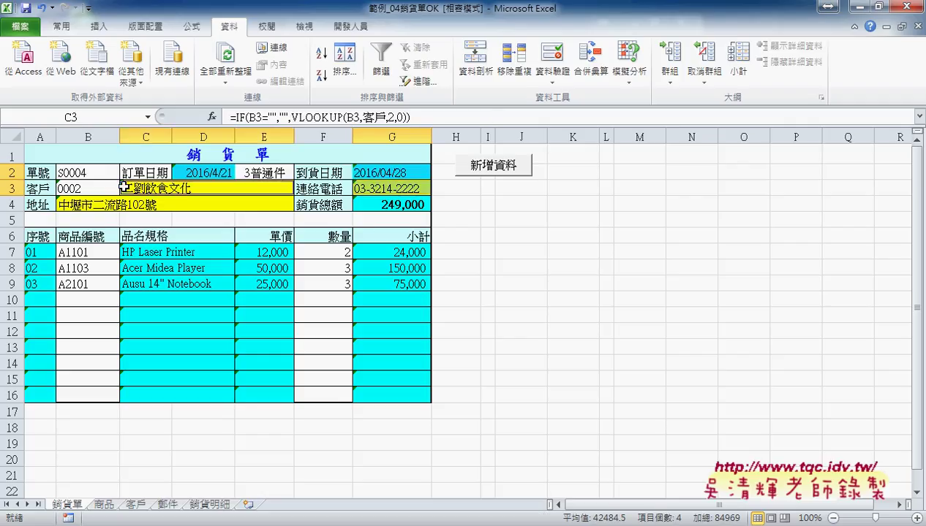
{"action": "left_click", "coordinate": [82, 205], "text": "ctrl"}
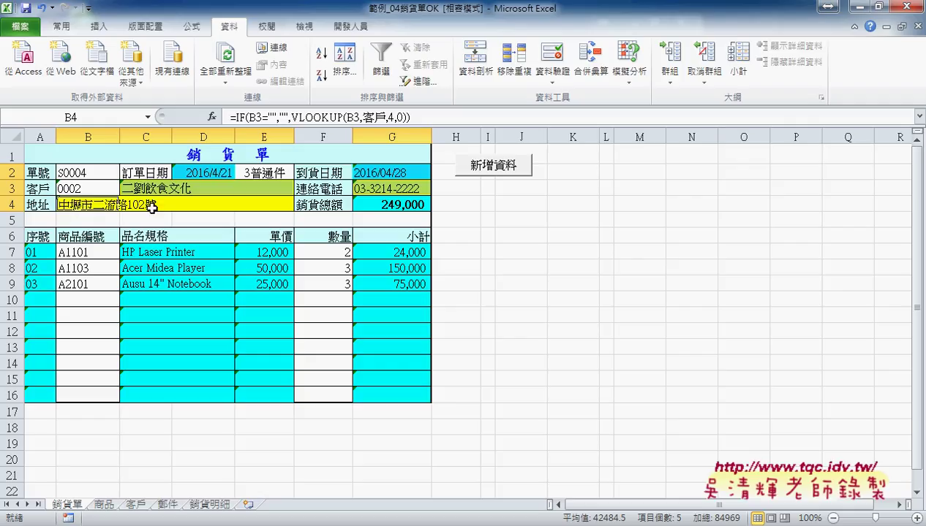
{"action": "left_click", "coordinate": [381, 205], "text": "ctrl"}
Add the item-row formula ranges G7:G16, E7:E16, C7:D16 and A7:A16 to the selection.
{"action": "left_click", "coordinate": [401, 252], "text": "ctrl"}
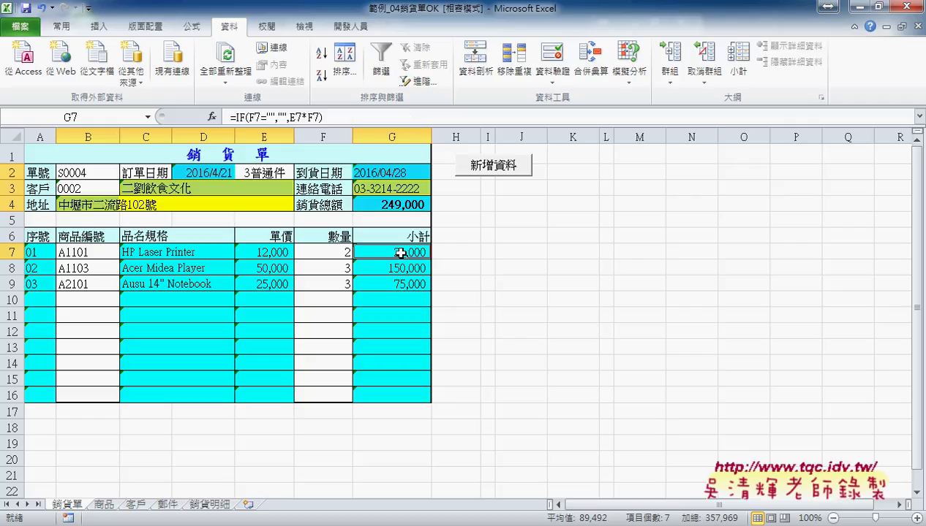
{"action": "left_click_drag", "start_coordinate": [401, 252], "coordinate": [405, 392]}
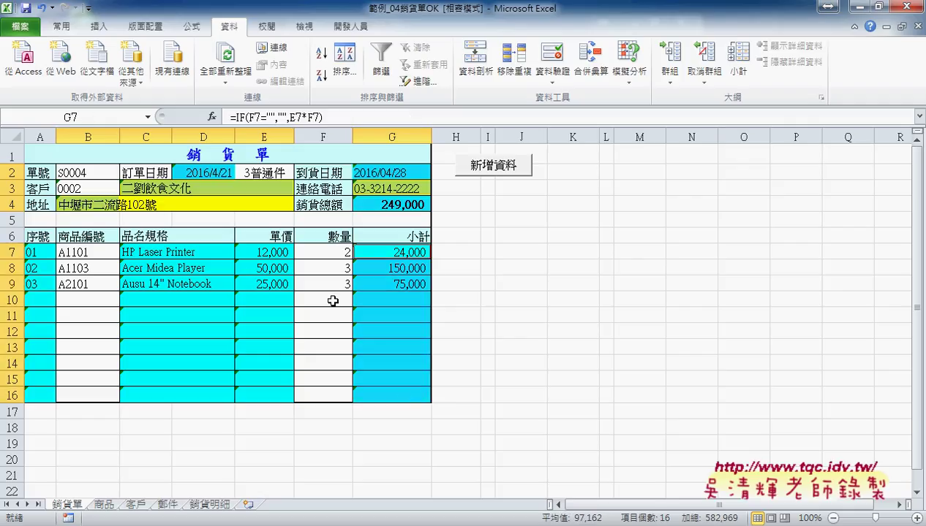
{"action": "left_click_drag", "start_coordinate": [277, 252], "coordinate": [268, 392]}
{"action": "left_click_drag", "start_coordinate": [183, 249], "coordinate": [186, 387]}
{"action": "left_click_drag", "start_coordinate": [40, 250], "coordinate": [42, 392]}
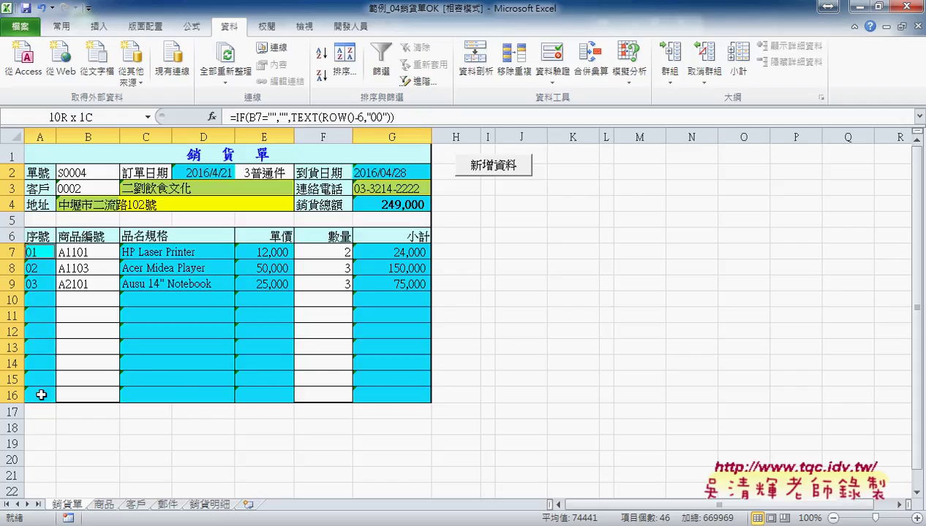
Mark the selected formula cells as both Locked and Hidden in the Protection settings.
{"action": "right_click", "coordinate": [188, 284]}
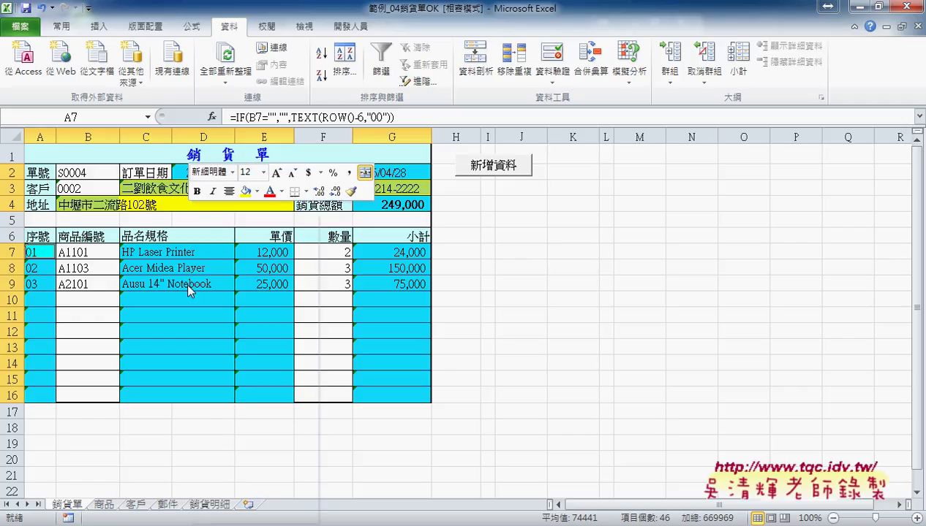
{"action": "left_click", "coordinate": [264, 444]}
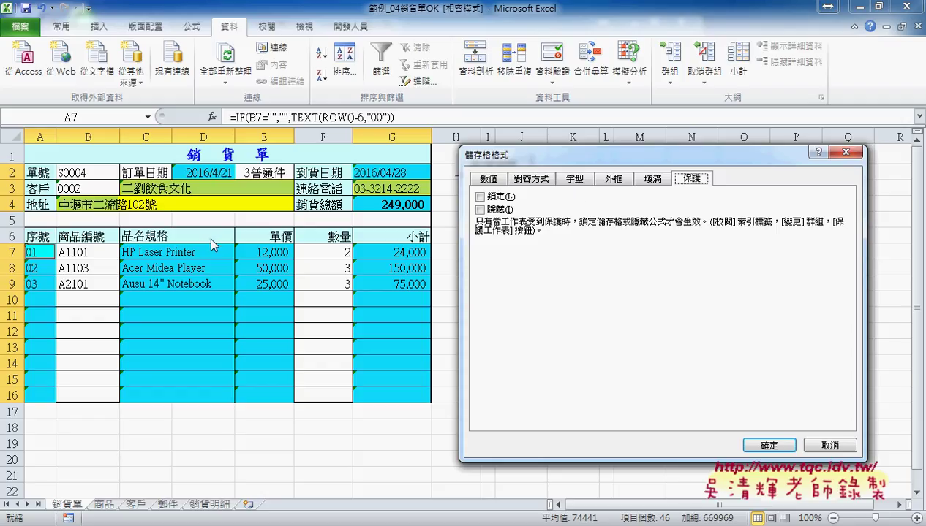
{"action": "left_click", "coordinate": [497, 197]}
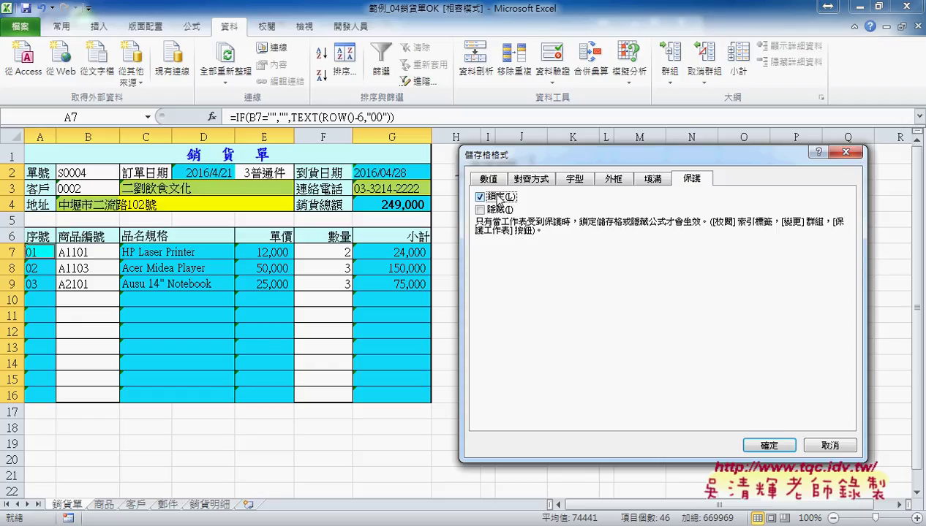
{"action": "left_click", "coordinate": [496, 211]}
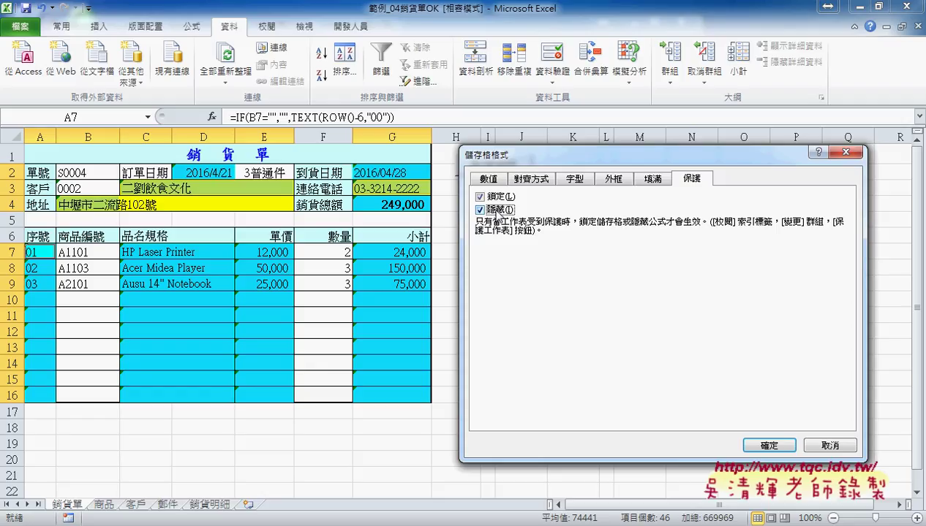
{"action": "left_click", "coordinate": [769, 447]}
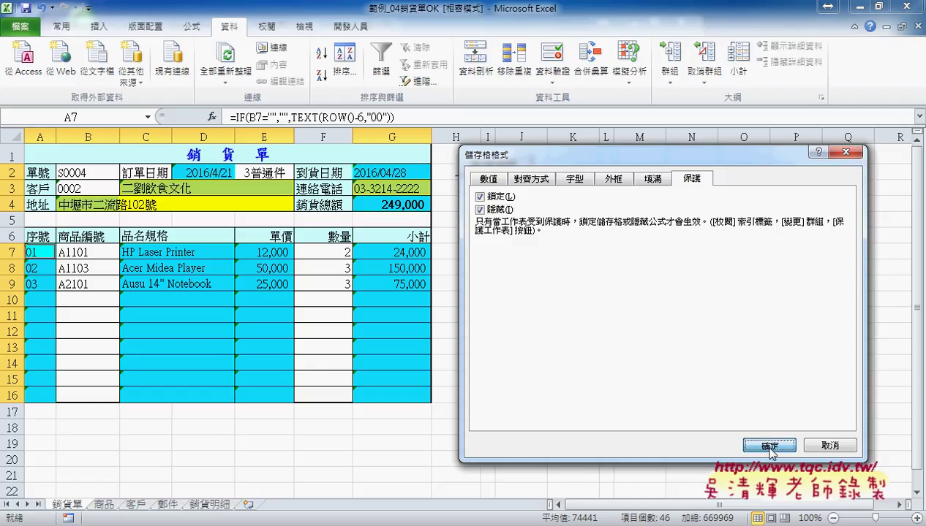
Protect the sheet from the Review tab with a password, re-entering it to confirm.
{"action": "left_click", "coordinate": [268, 28]}
{"action": "left_click", "coordinate": [440, 73]}
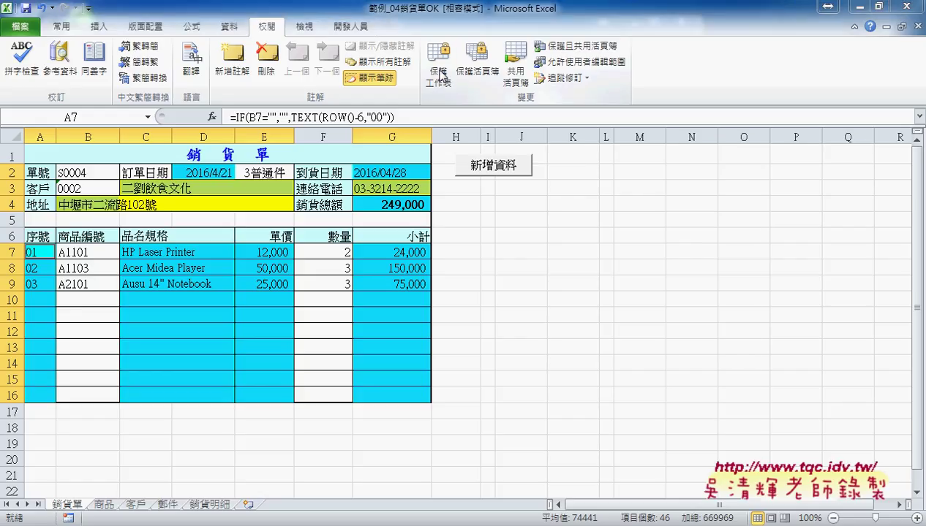
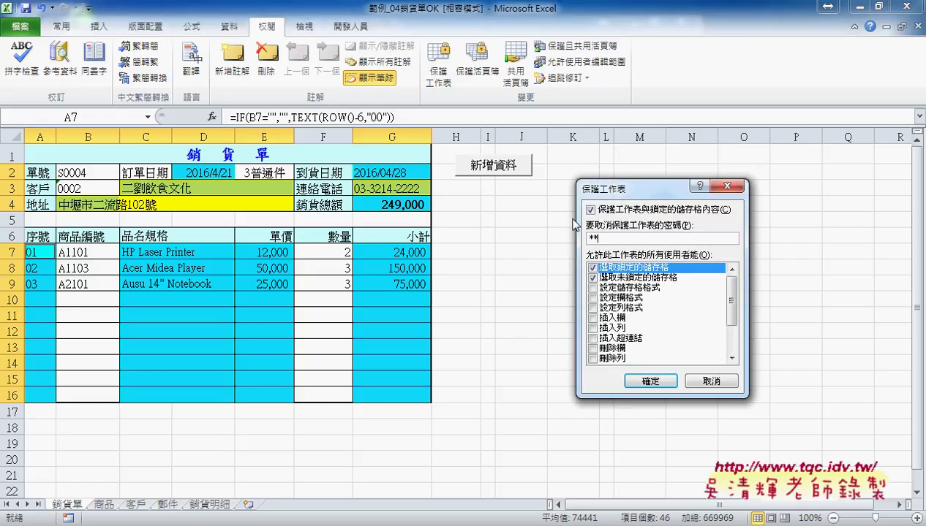
{"action": "double_click", "coordinate": [594, 237]}
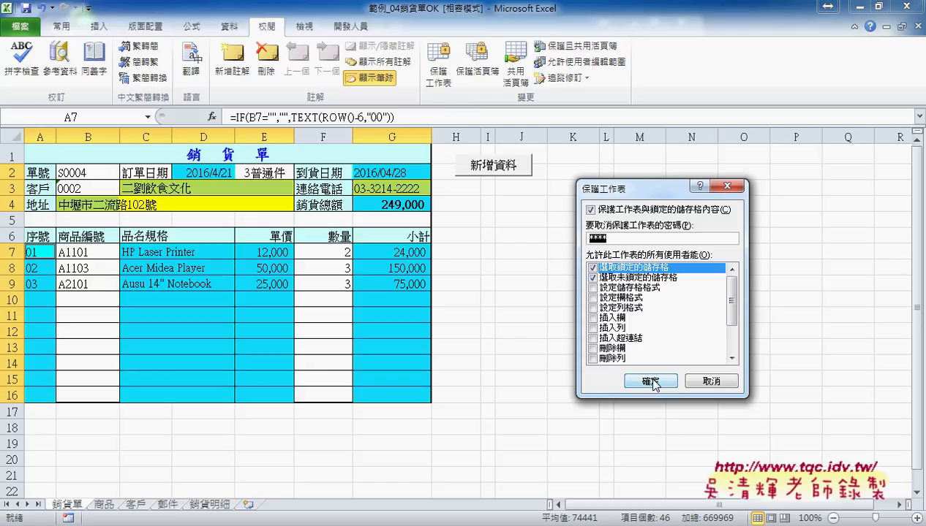
{"action": "left_click", "coordinate": [651, 382]}
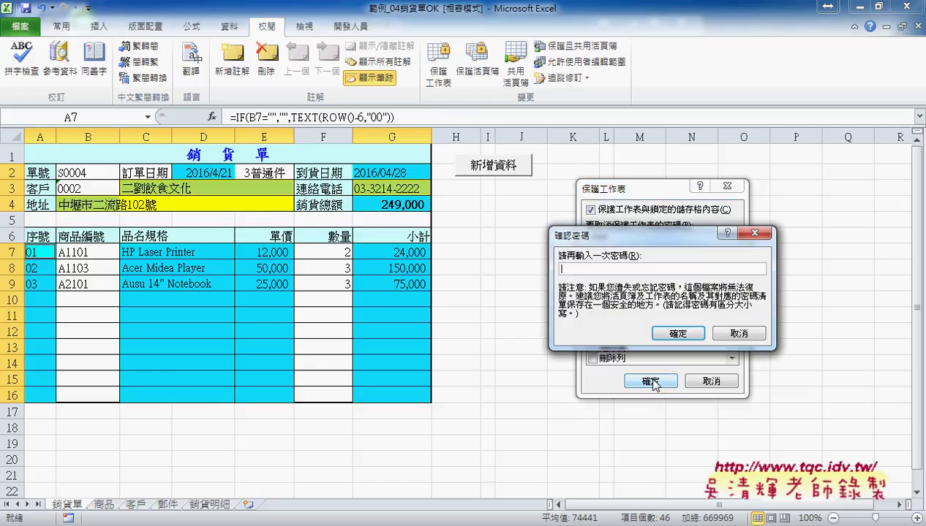
{"action": "left_click", "coordinate": [677, 333]}
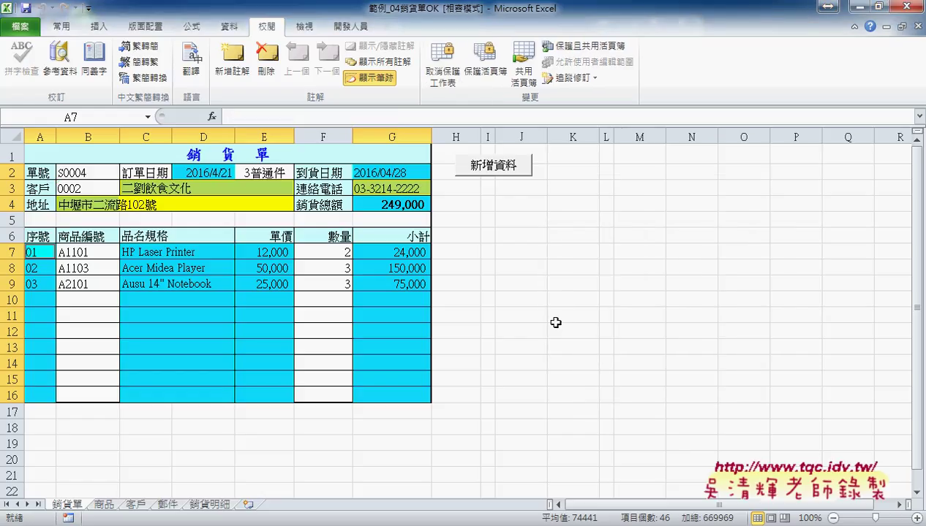
Try typing into the locked unit-price cell E7 and dismiss the protected-cell warning.
{"action": "left_click", "coordinate": [556, 319]}
{"action": "left_click", "coordinate": [387, 174]}
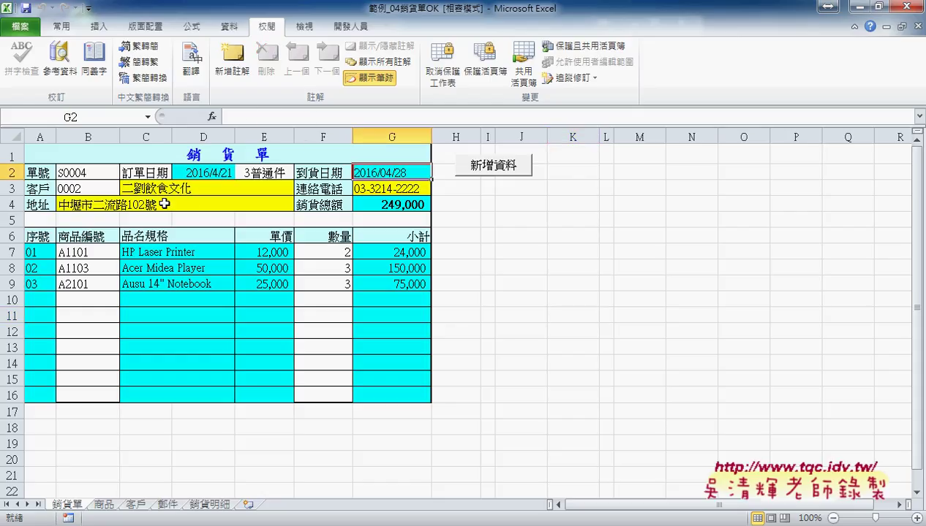
{"action": "left_click", "coordinate": [278, 252]}
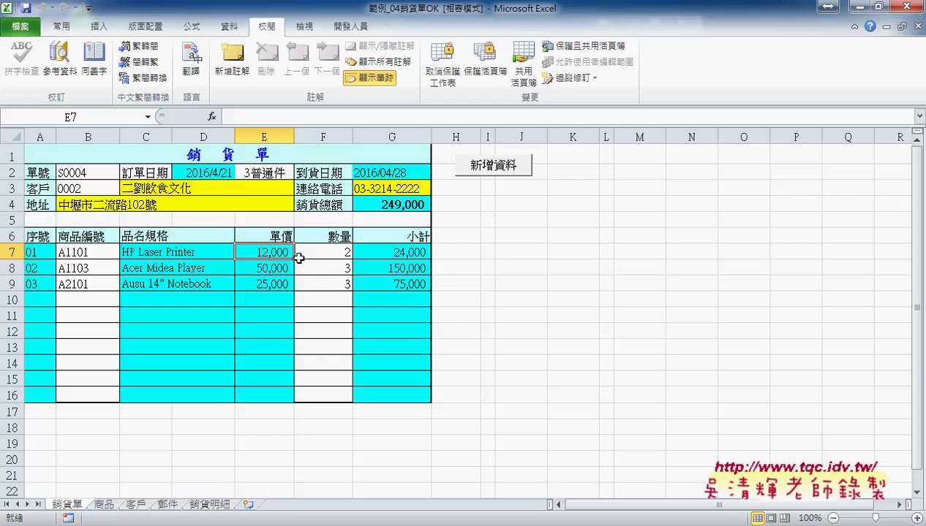
{"action": "type", "text": "1"}
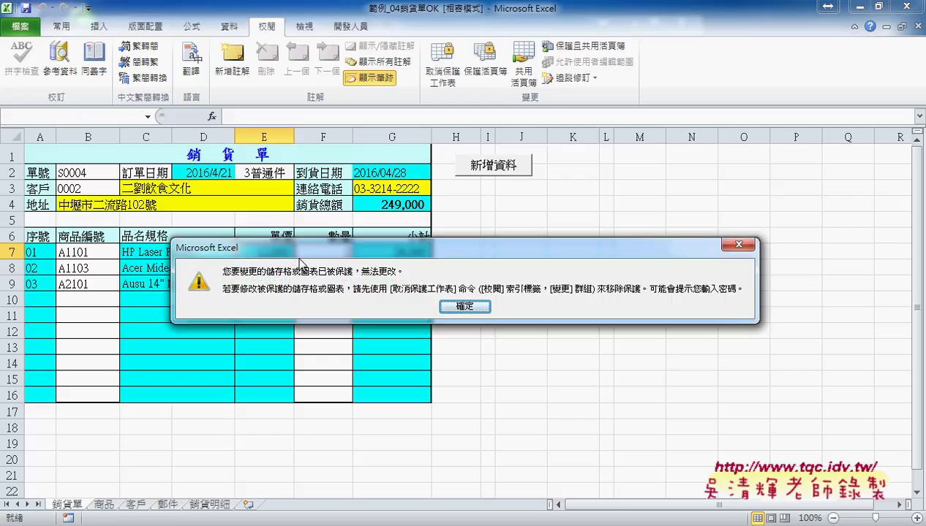
{"action": "left_click", "coordinate": [465, 306]}
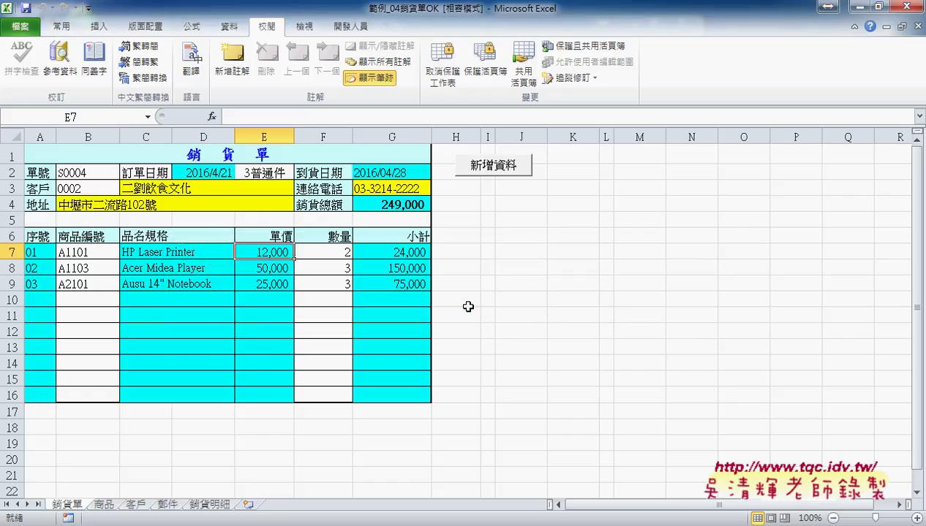
Unprotect the sheet with its password and select the entire worksheet.
{"action": "left_click", "coordinate": [444, 80]}
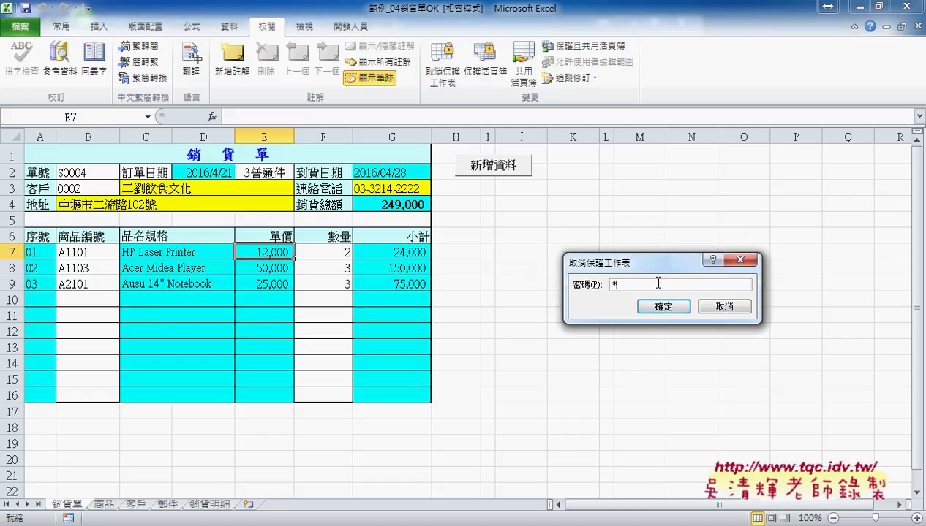
{"action": "key", "text": "Return"}
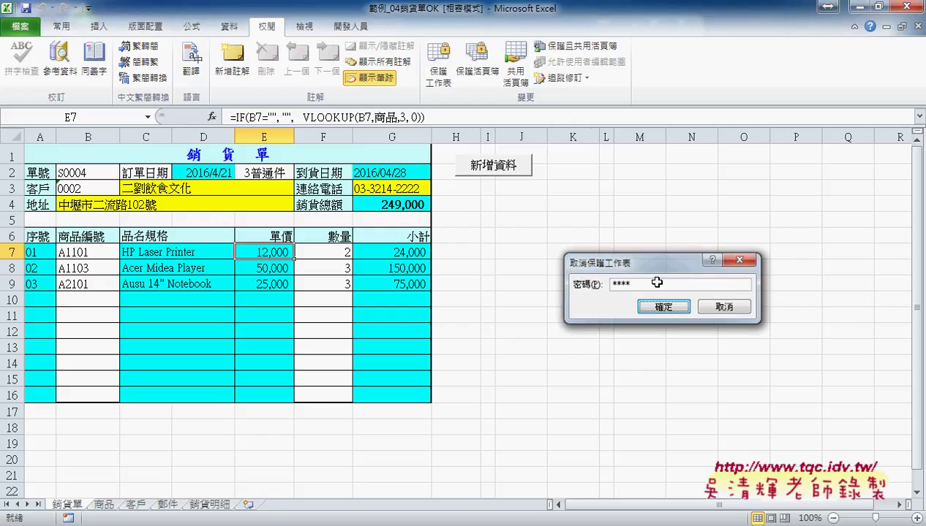
{"action": "left_click", "coordinate": [15, 134]}
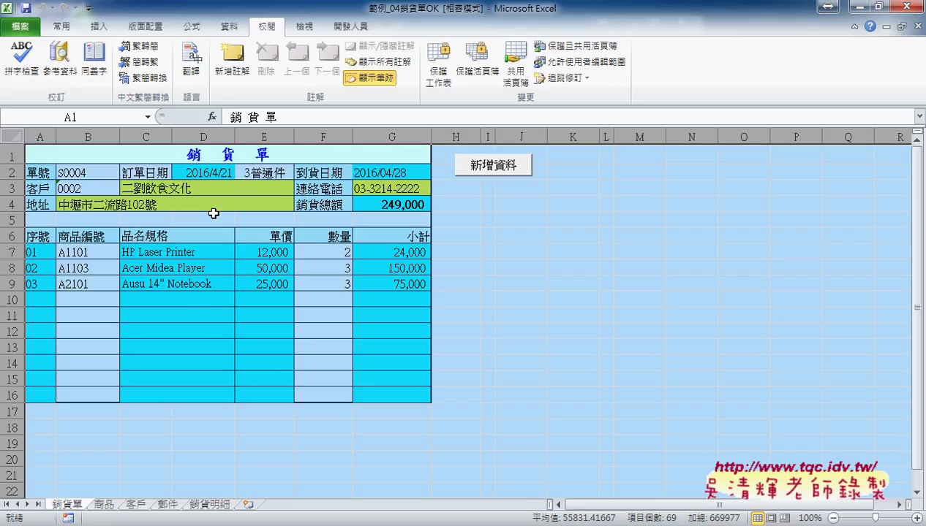
Uncheck Locked and Hidden for all sheet cells in Format Cells > Protection.
{"action": "right_click", "coordinate": [331, 231]}
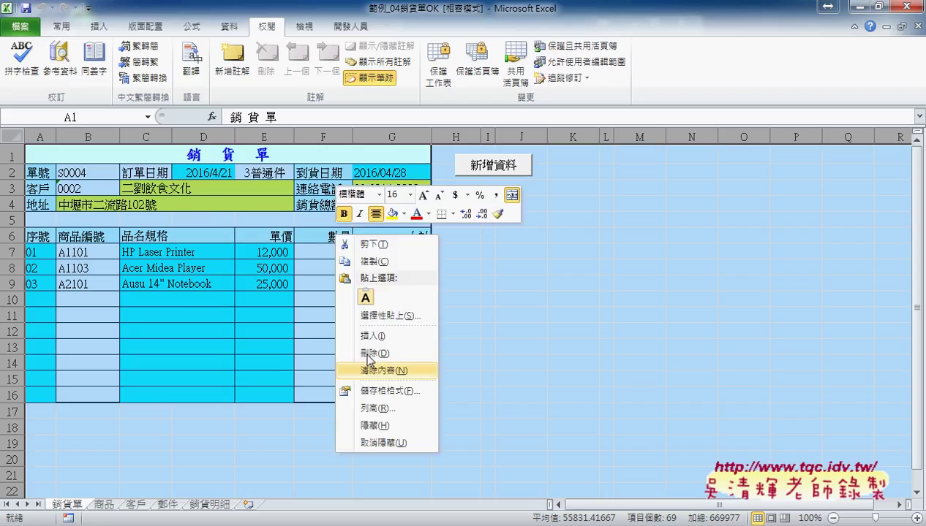
{"action": "left_click", "coordinate": [383, 392]}
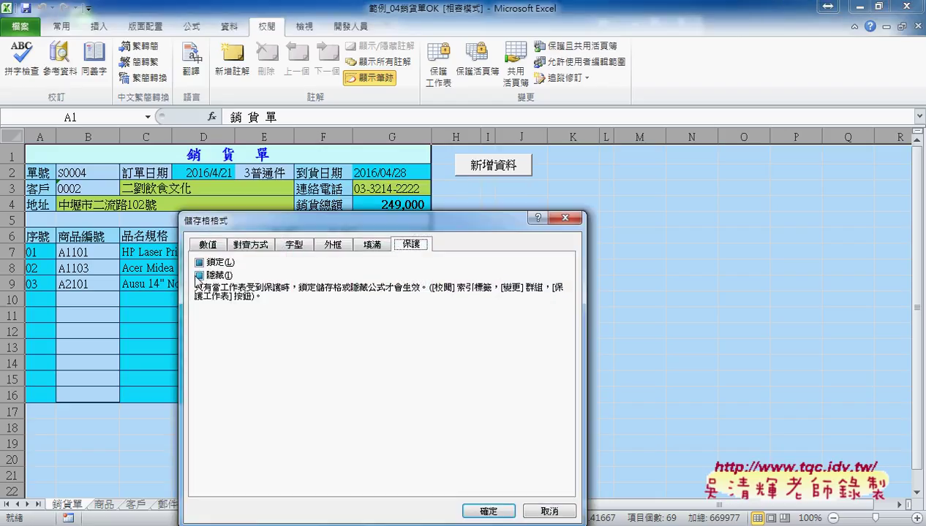
{"action": "left_click", "coordinate": [199, 263]}
{"action": "left_click", "coordinate": [198, 262]}
{"action": "left_click", "coordinate": [199, 275]}
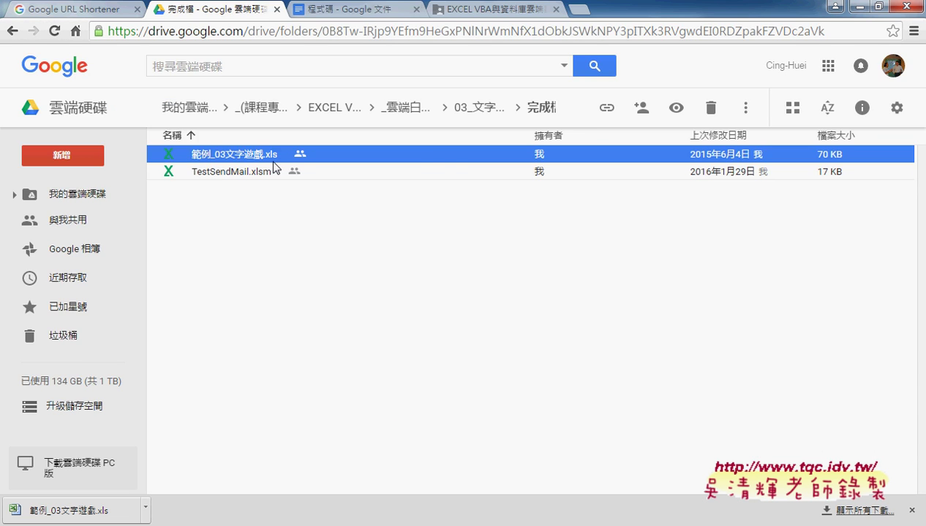
Close the 程式碼 document tab and return to the 完成檔 Drive folder.
{"action": "left_click", "coordinate": [351, 8]}
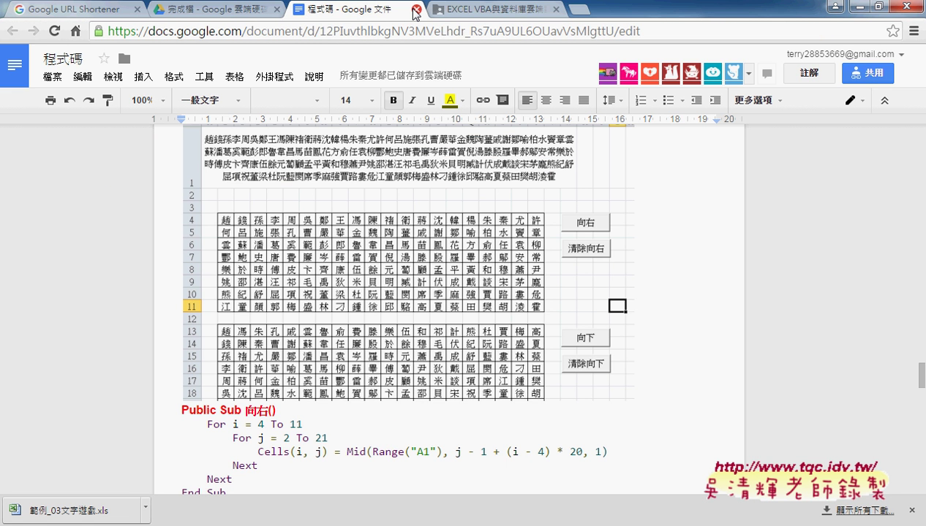
{"action": "left_click", "coordinate": [415, 12]}
{"action": "left_click", "coordinate": [185, 12]}
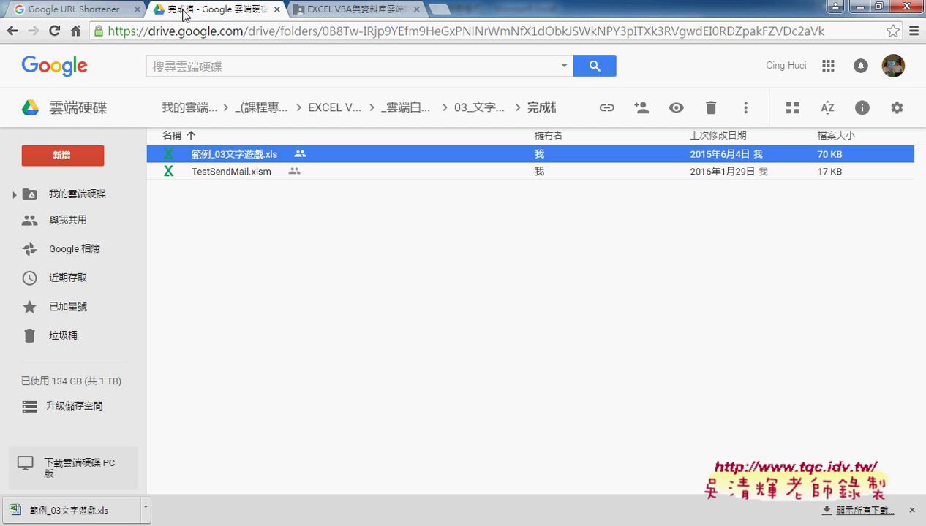
In the shared EXCEL VBA course folder, open 01_範例檔 and then _雲端白板畫面(2015).
{"action": "left_click", "coordinate": [318, 11]}
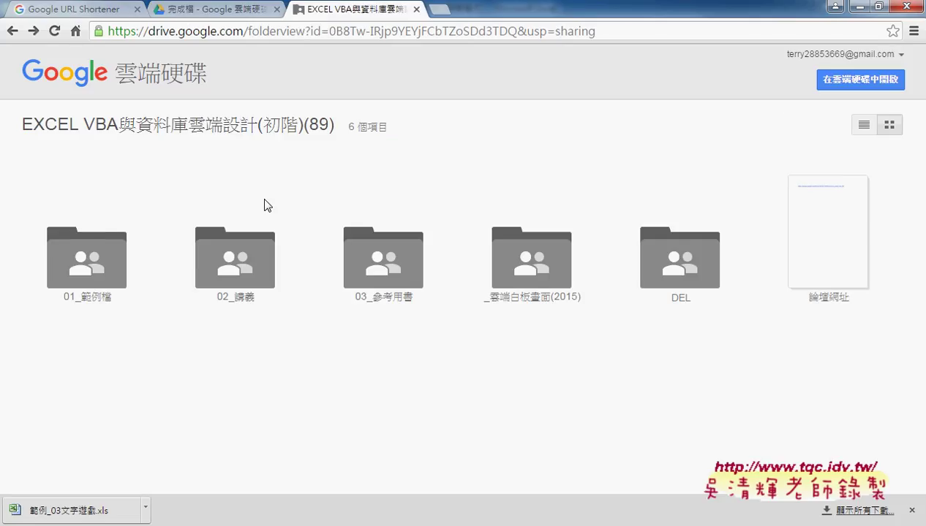
{"action": "double_click", "coordinate": [94, 272]}
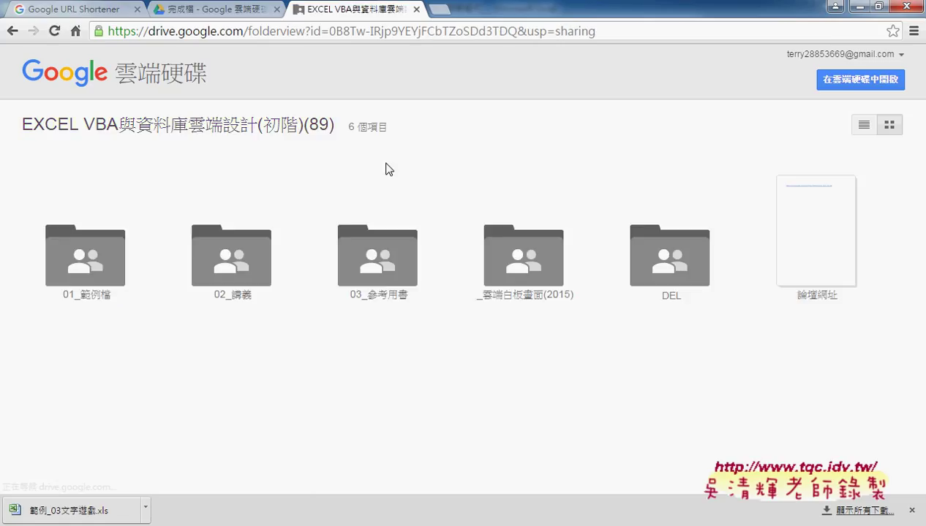
{"action": "double_click", "coordinate": [516, 278]}
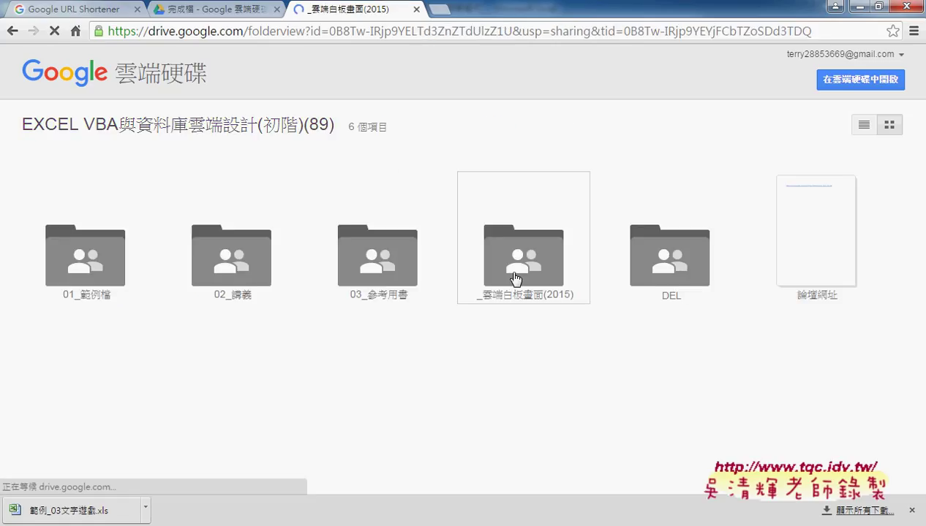
Open the 程式碼 document from the 04_銷貨單 folder in its own tab.
{"action": "double_click", "coordinate": [515, 278]}
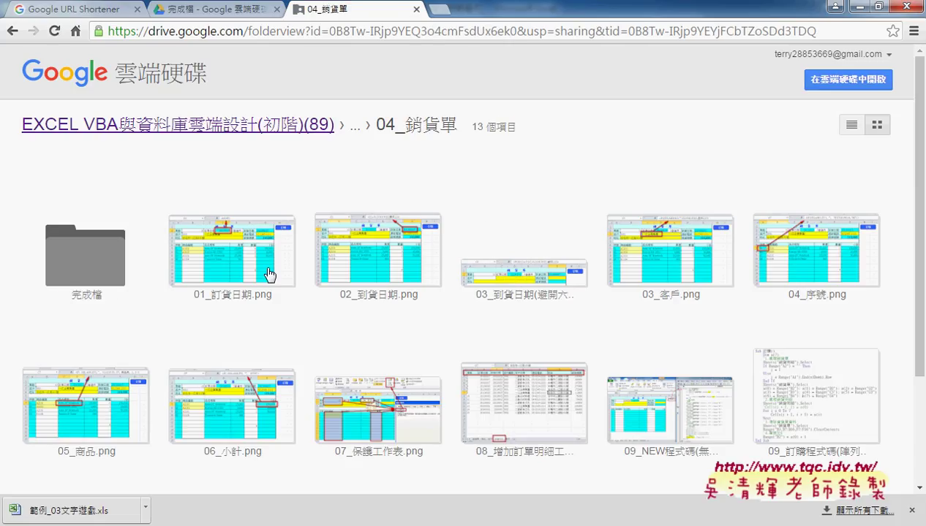
{"action": "scroll", "coordinate": [210, 264], "scroll_direction": "down", "scroll_amount": 2}
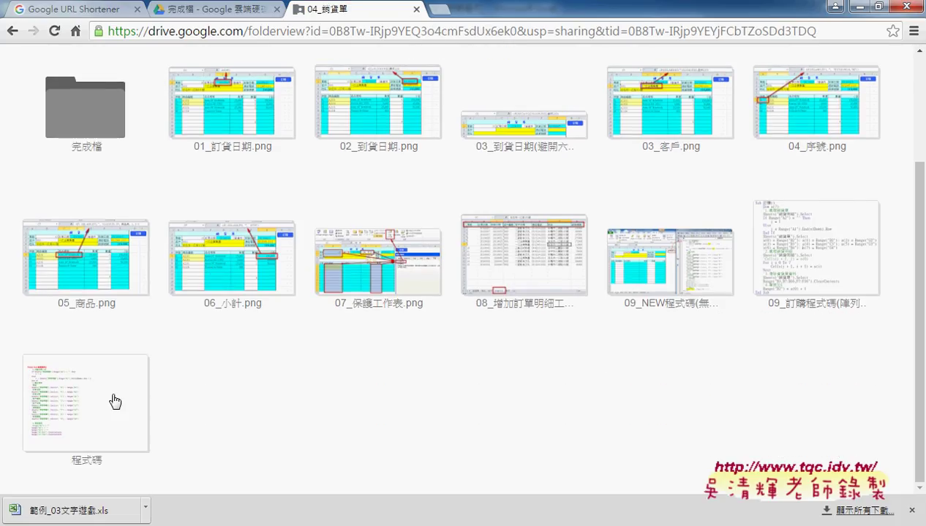
{"action": "double_click", "coordinate": [109, 398]}
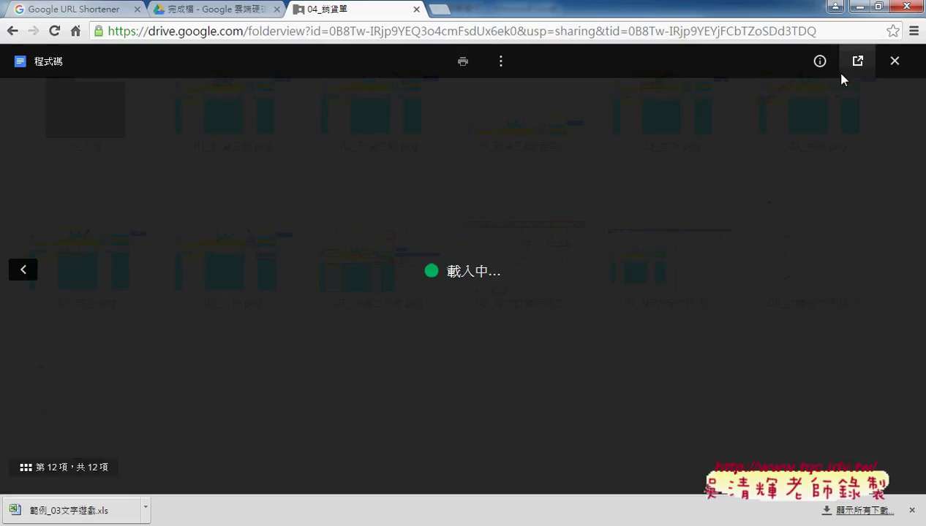
{"action": "left_click", "coordinate": [857, 62]}
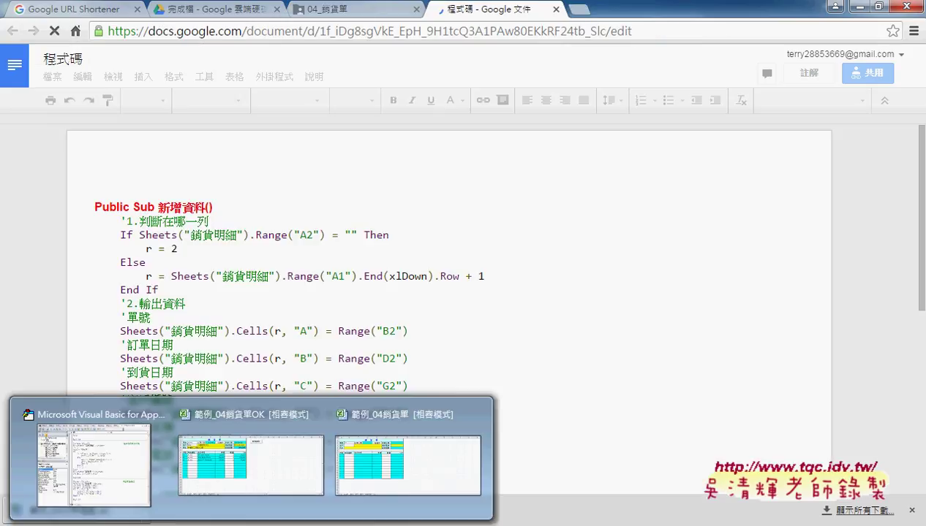